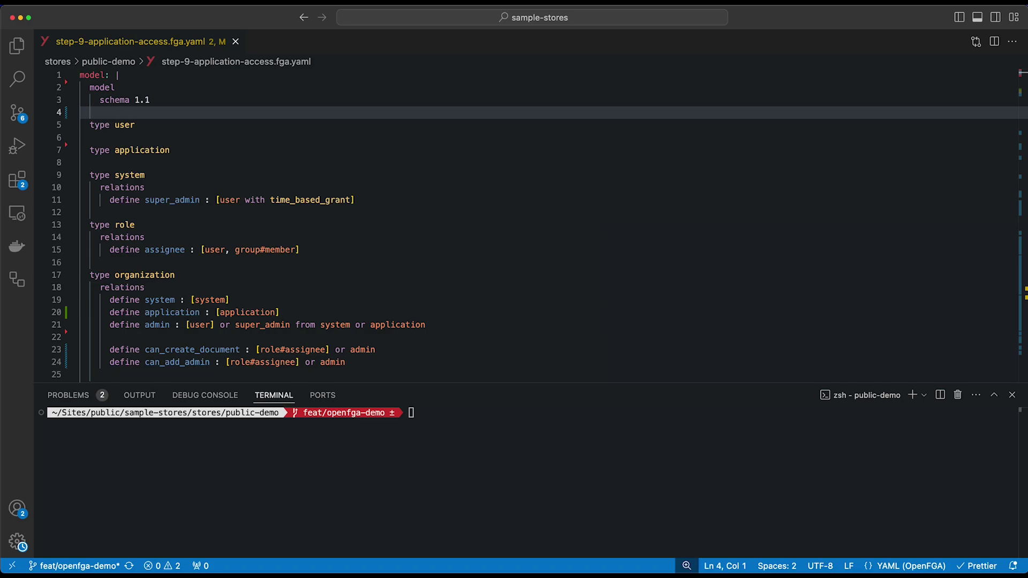
Review the application type and its admin rule referencing user and super_admin from system
{"action": "double_click", "coordinate": [169, 150]}
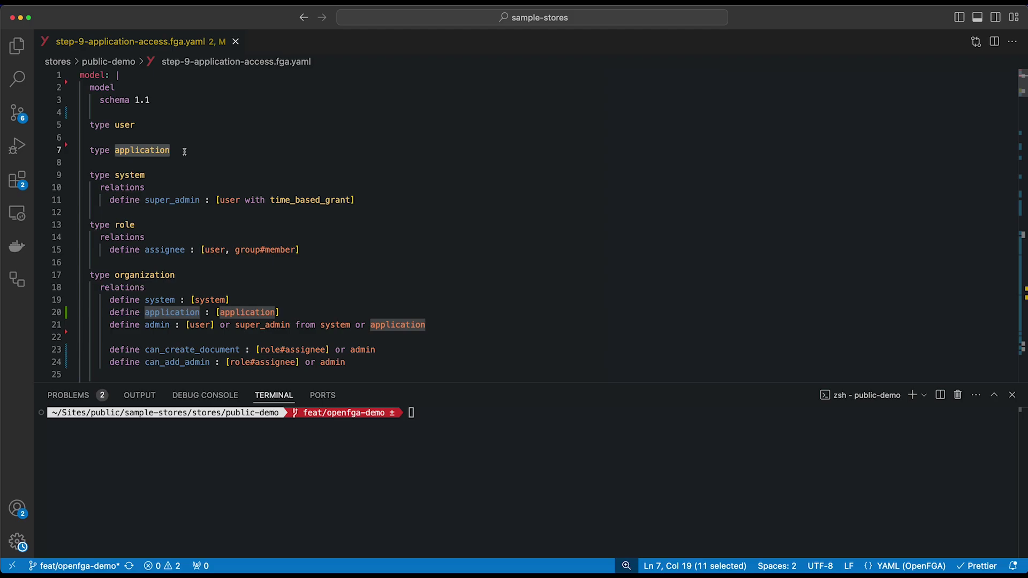
{"action": "scroll", "coordinate": [184, 151], "scroll_direction": "down", "scroll_amount": 5}
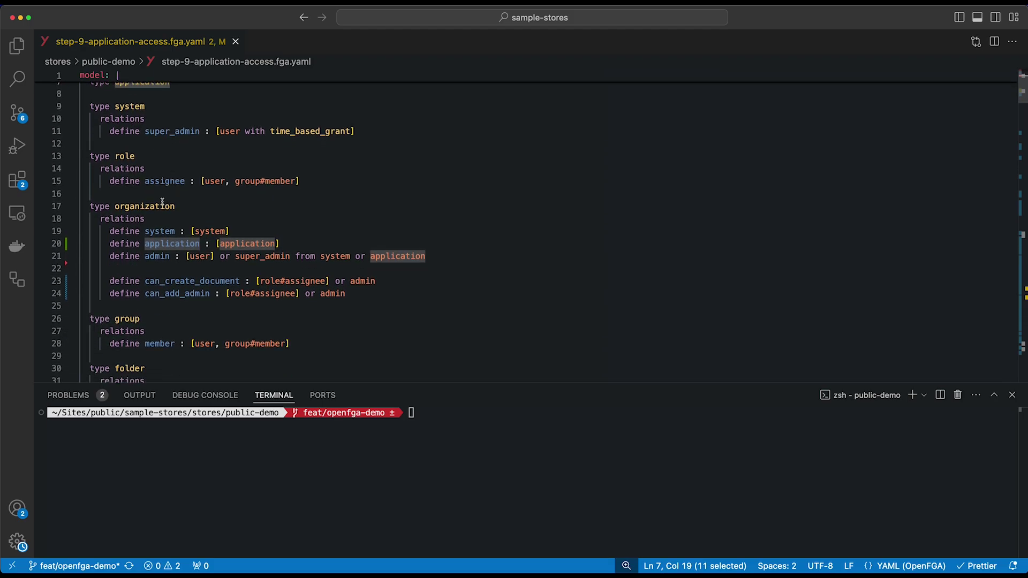
{"action": "left_click", "coordinate": [144, 243]}
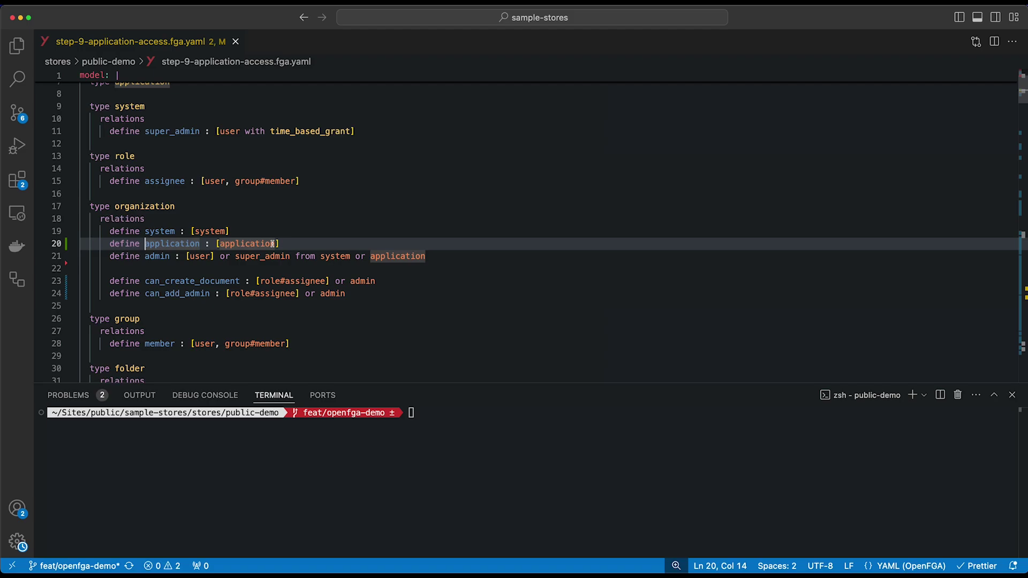
{"action": "left_click", "coordinate": [145, 257]}
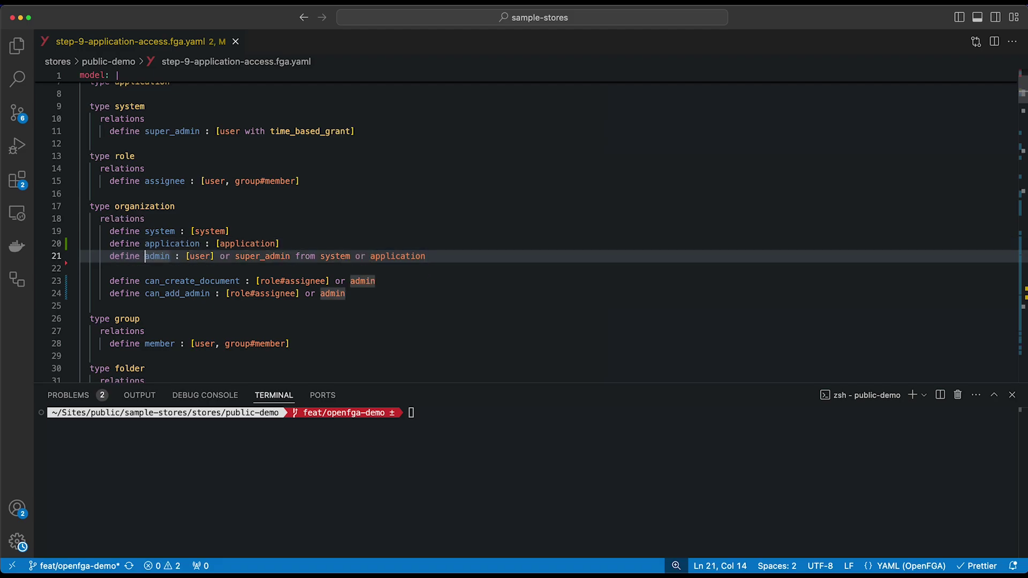
{"action": "left_click", "coordinate": [197, 256]}
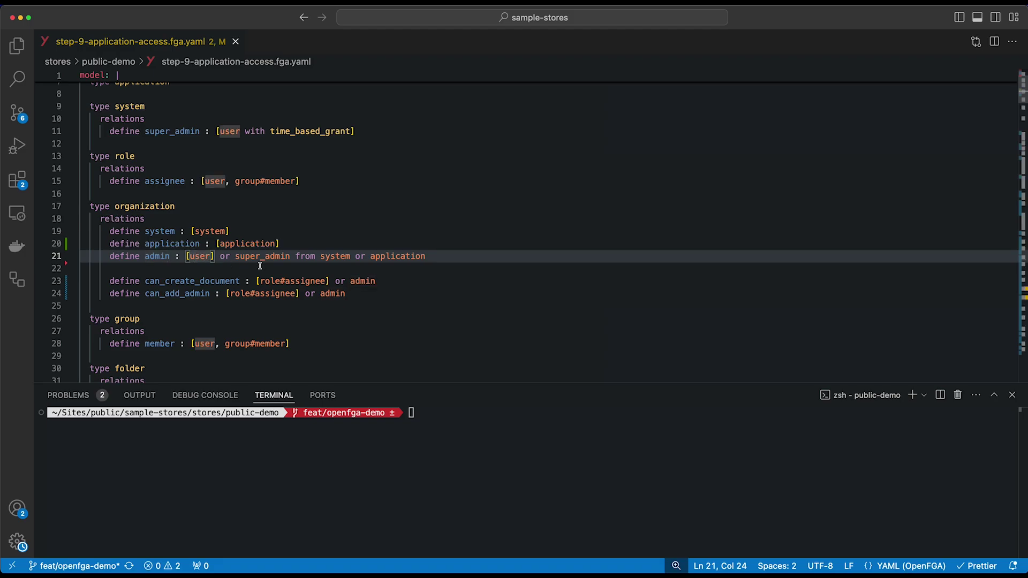
{"action": "left_click_drag", "start_coordinate": [235, 256], "coordinate": [351, 256]}
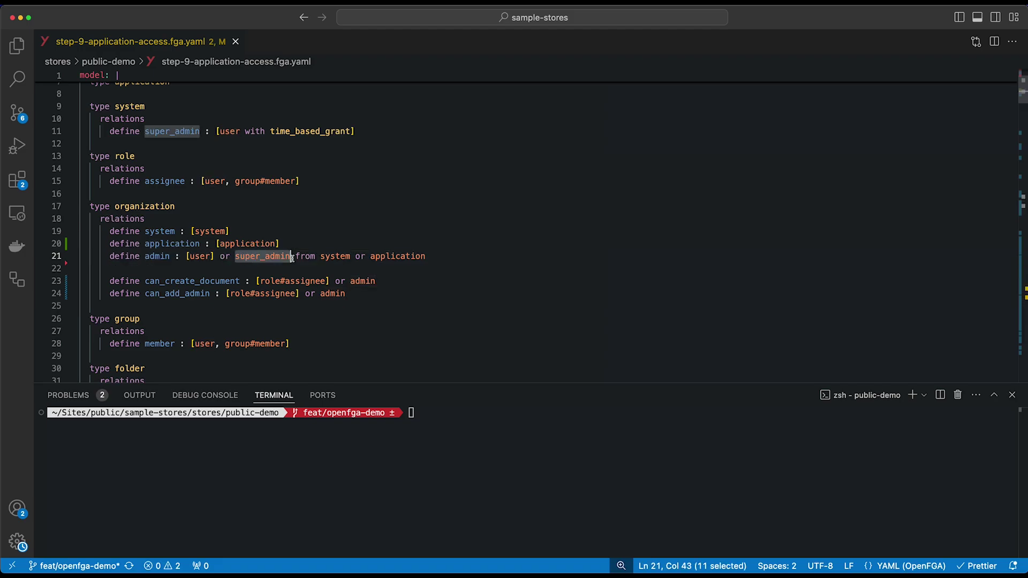
{"action": "left_click", "coordinate": [325, 256]}
{"action": "double_click", "coordinate": [392, 256]}
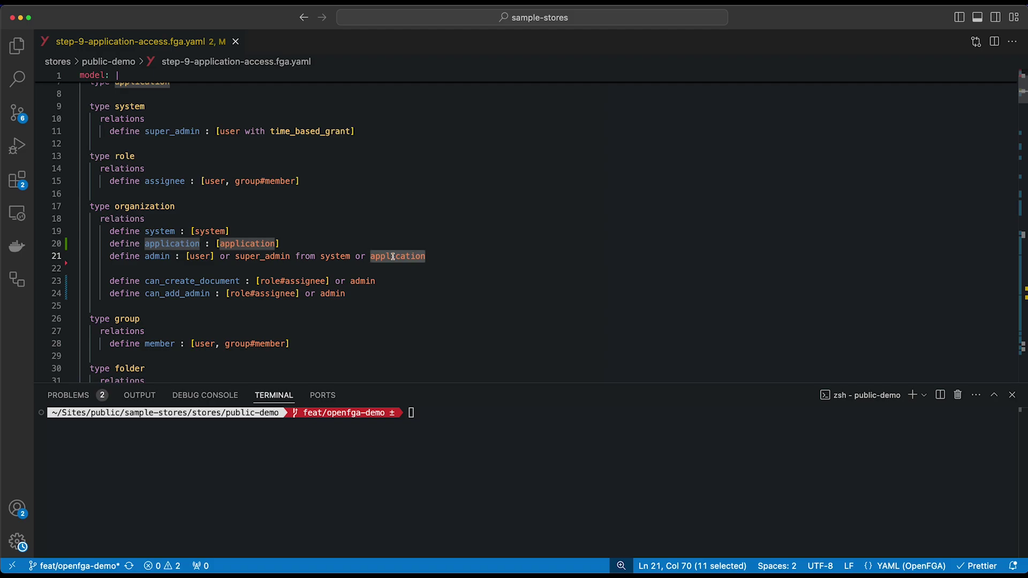
{"action": "scroll", "coordinate": [249, 263], "scroll_direction": "down", "scroll_amount": 8}
{"action": "scroll", "coordinate": [249, 263], "scroll_direction": "down", "scroll_amount": 6}
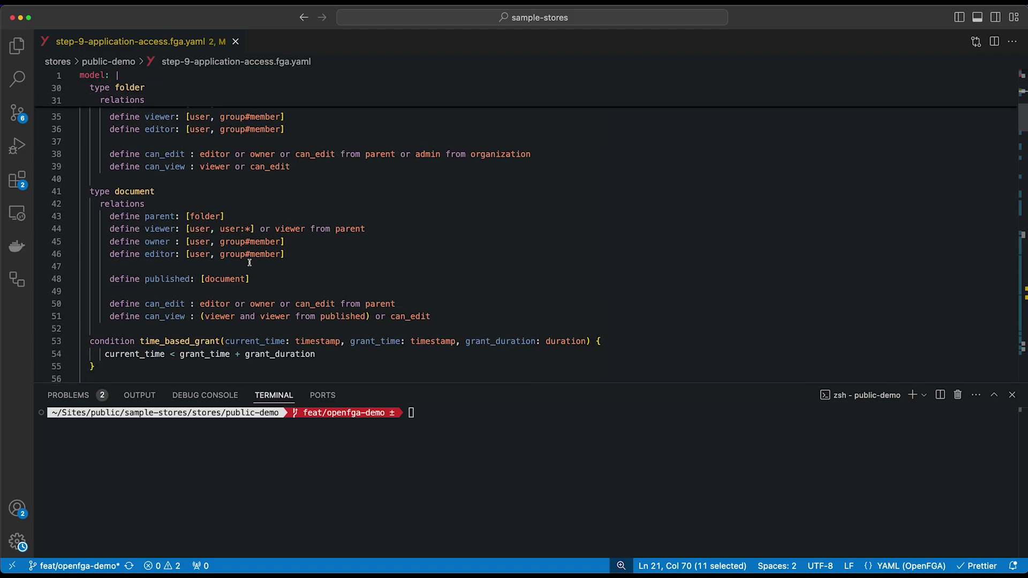
{"action": "scroll", "coordinate": [249, 262], "scroll_direction": "down", "scroll_amount": 8}
{"action": "scroll", "coordinate": [249, 263], "scroll_direction": "down", "scroll_amount": 6}
{"action": "scroll", "coordinate": [249, 263], "scroll_direction": "down", "scroll_amount": 5}
{"action": "scroll", "coordinate": [249, 262], "scroll_direction": "down", "scroll_amount": 5}
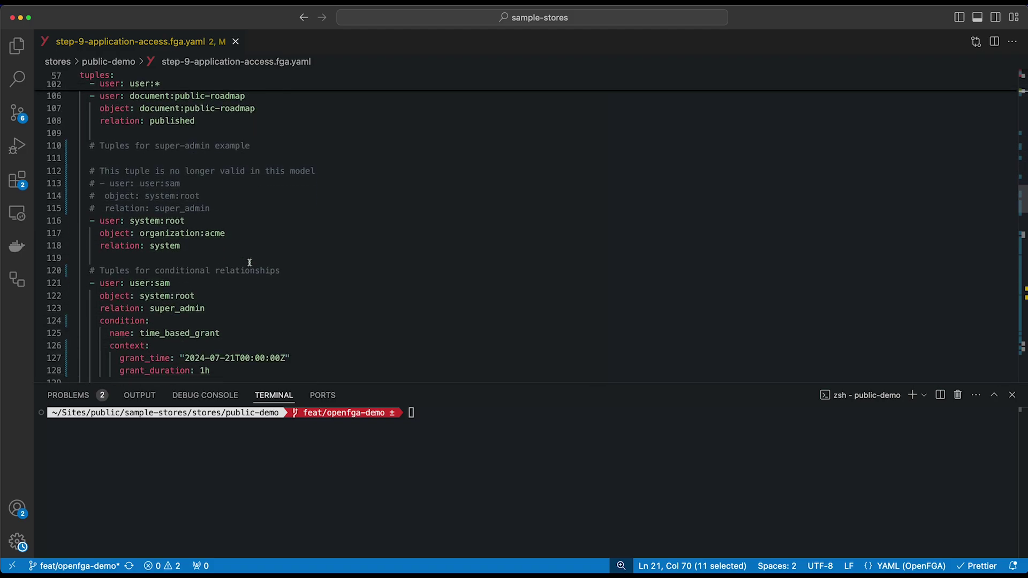
{"action": "scroll", "coordinate": [249, 263], "scroll_direction": "down", "scroll_amount": 4}
{"action": "scroll", "coordinate": [249, 263], "scroll_direction": "down", "scroll_amount": 3}
{"action": "scroll", "coordinate": [249, 262], "scroll_direction": "down", "scroll_amount": 6}
{"action": "scroll", "coordinate": [249, 263], "scroll_direction": "down", "scroll_amount": 2}
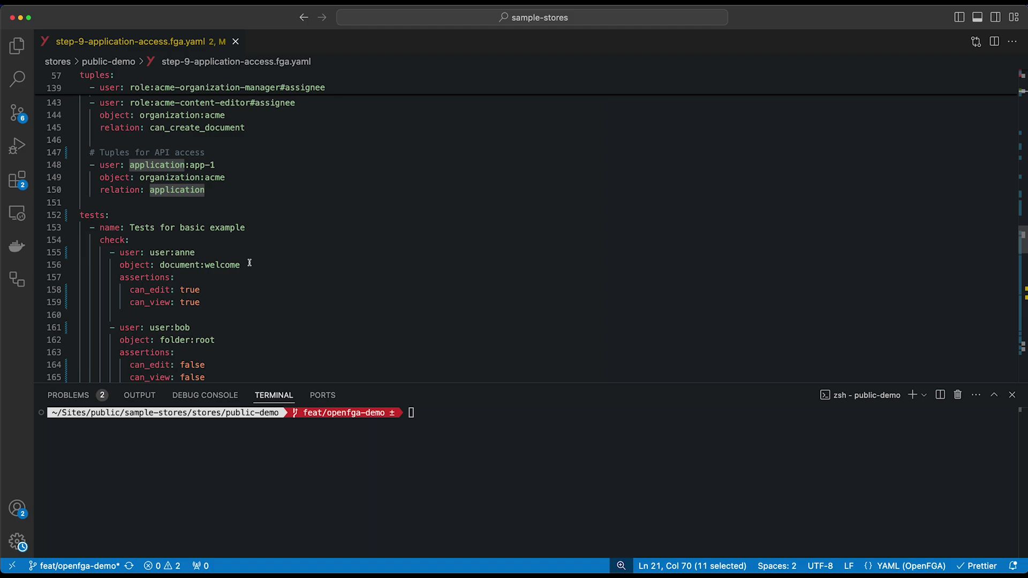
{"action": "scroll", "coordinate": [249, 263], "scroll_direction": "up", "scroll_amount": 4}
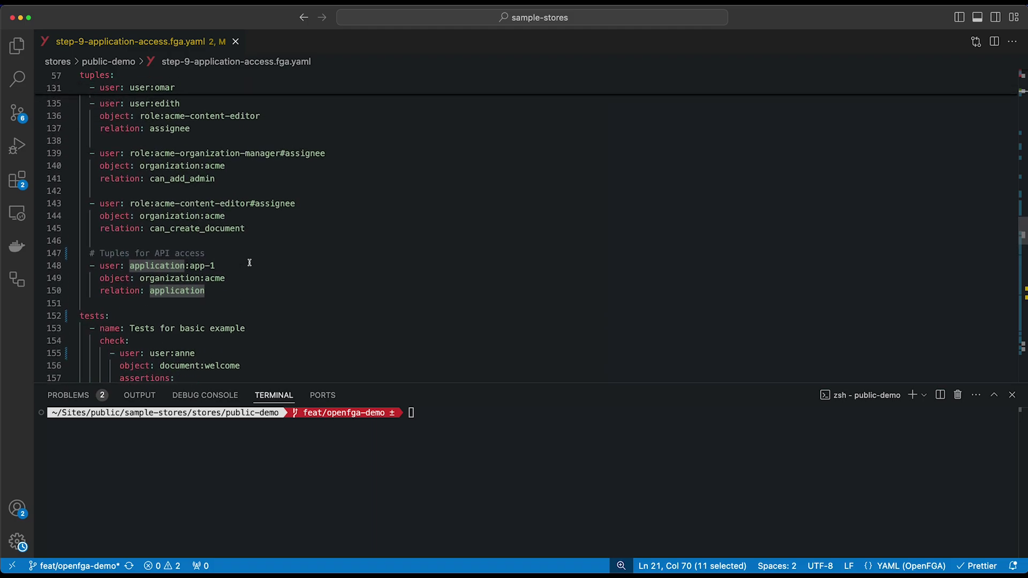
Review the app-1 application tuple and the API access tuple on organization:acme
{"action": "double_click", "coordinate": [144, 260]}
{"action": "left_click", "coordinate": [170, 286]}
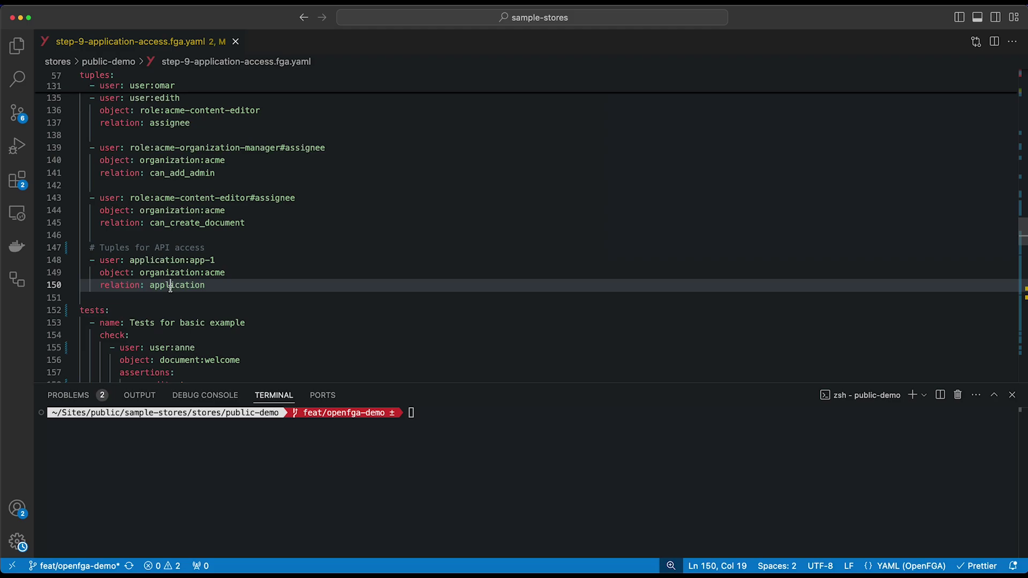
{"action": "double_click", "coordinate": [170, 285]}
{"action": "left_click_drag", "start_coordinate": [139, 272], "coordinate": [226, 274]}
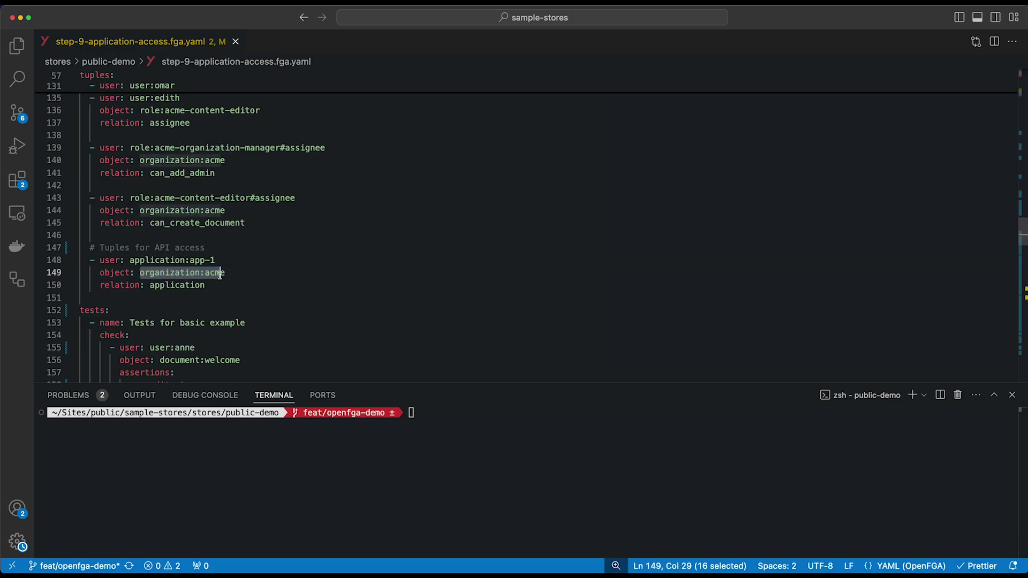
{"action": "scroll", "coordinate": [226, 273], "scroll_direction": "down", "scroll_amount": 5}
{"action": "scroll", "coordinate": [226, 273], "scroll_direction": "down", "scroll_amount": 5}
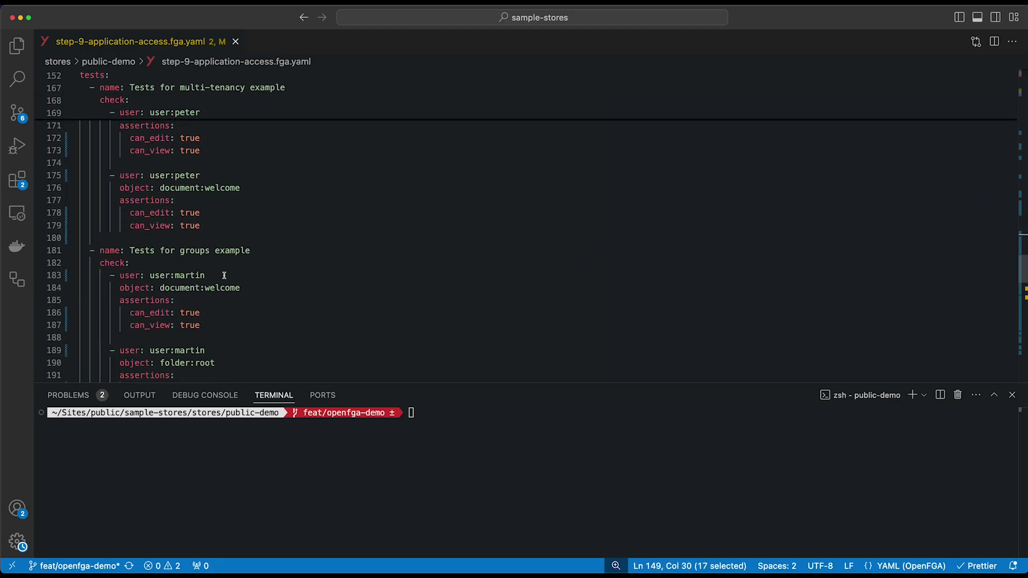
{"action": "scroll", "coordinate": [225, 273], "scroll_direction": "down", "scroll_amount": 5}
{"action": "scroll", "coordinate": [226, 274], "scroll_direction": "down", "scroll_amount": 4}
{"action": "scroll", "coordinate": [223, 275], "scroll_direction": "down", "scroll_amount": 5}
{"action": "scroll", "coordinate": [225, 275], "scroll_direction": "down", "scroll_amount": 5}
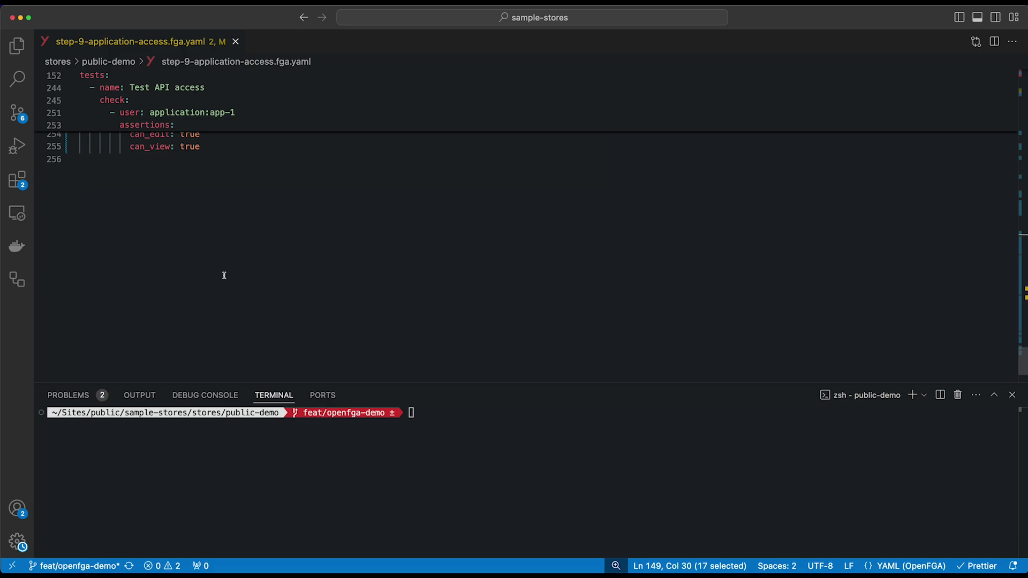
{"action": "scroll", "coordinate": [224, 276], "scroll_direction": "up", "scroll_amount": 3}
{"action": "scroll", "coordinate": [224, 276], "scroll_direction": "up", "scroll_amount": 2}
{"action": "scroll", "coordinate": [224, 276], "scroll_direction": "down", "scroll_amount": 1}
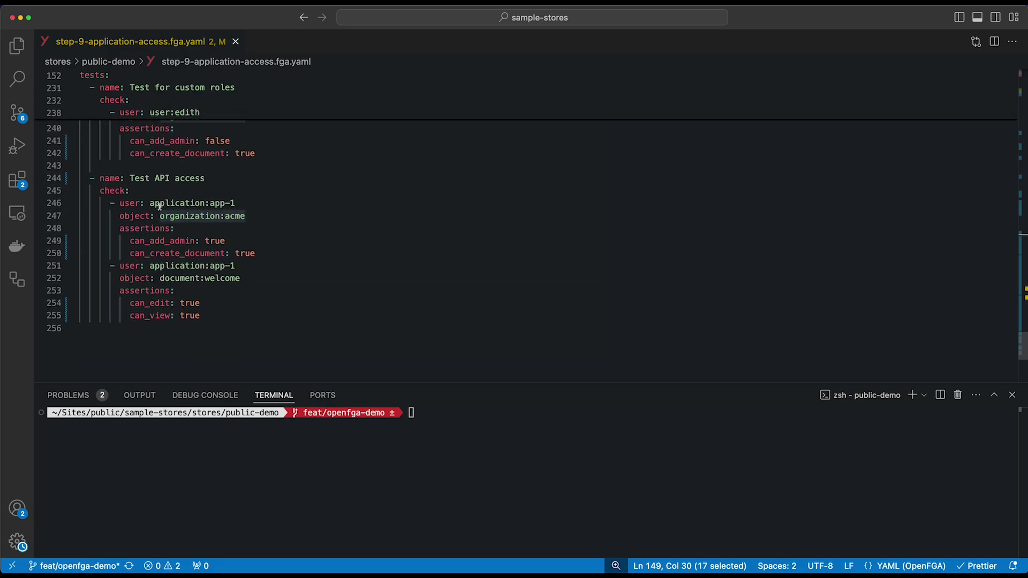
Review the API access test's can_add_admin, can_create_document, can_edit and can_view assertions
{"action": "left_click_drag", "start_coordinate": [152, 203], "coordinate": [229, 204]}
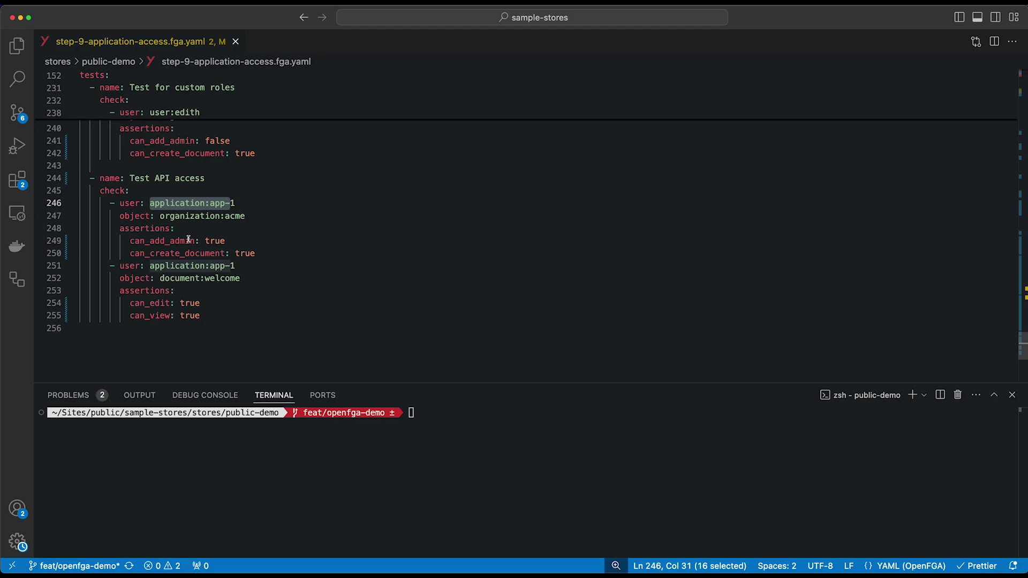
{"action": "left_click", "coordinate": [166, 240]}
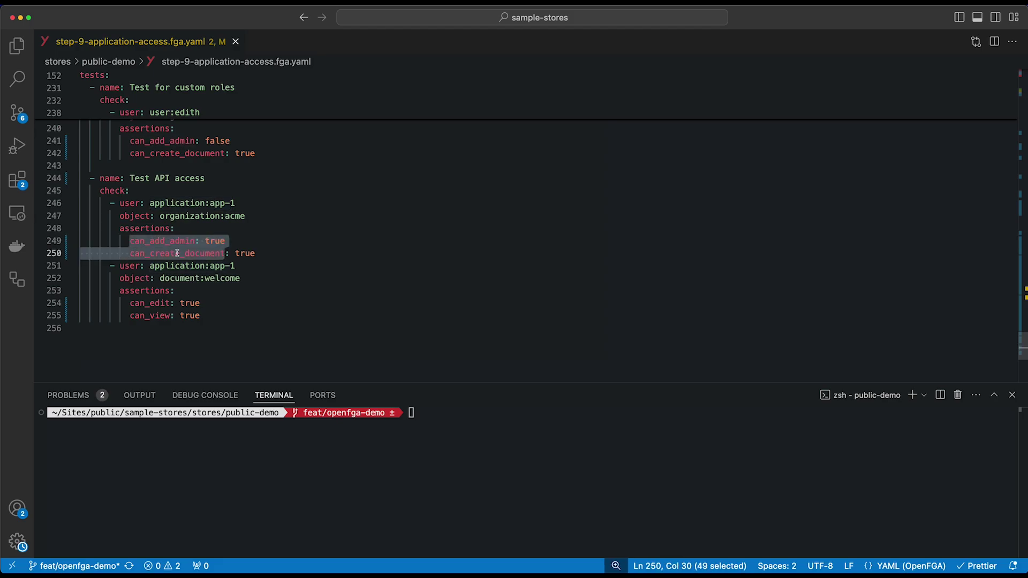
{"action": "left_click", "coordinate": [175, 253]}
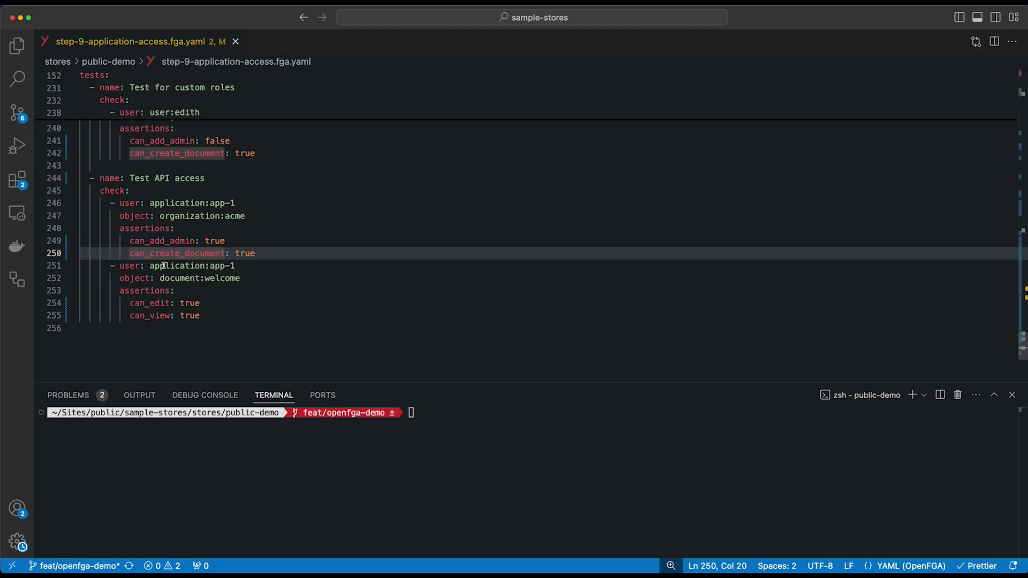
{"action": "left_click_drag", "start_coordinate": [150, 266], "coordinate": [225, 266]}
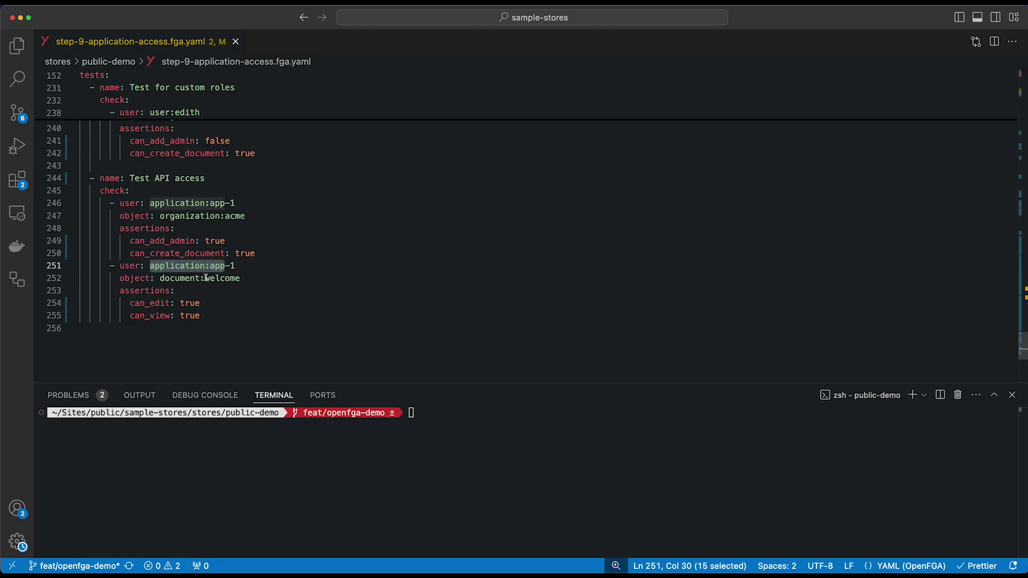
{"action": "left_click", "coordinate": [158, 303]}
{"action": "left_click", "coordinate": [158, 316]}
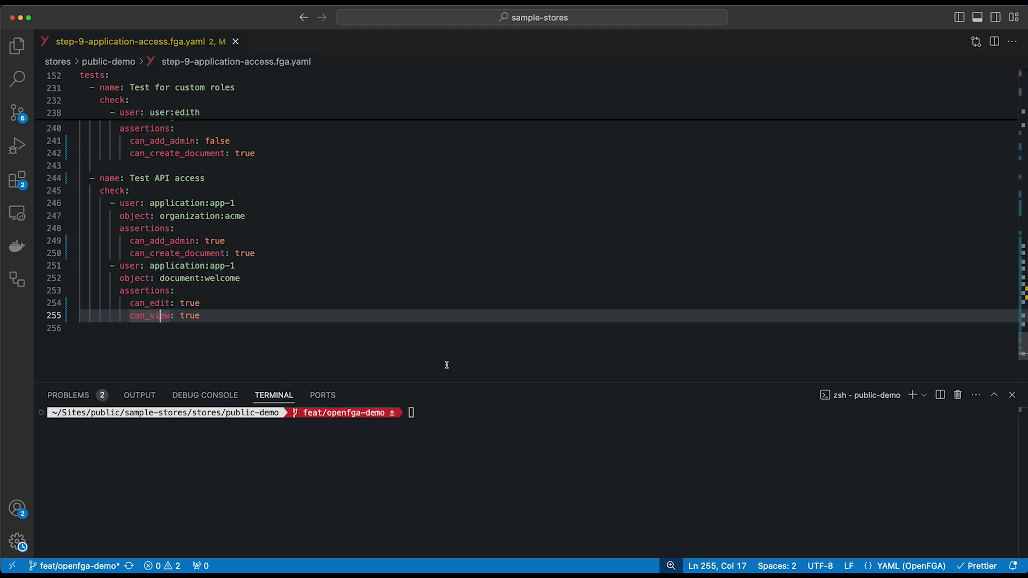
Run 'fga model test' on step-9-application-access.fga.yaml, passing 8/8 tests and 28/28 checks
{"action": "left_click", "coordinate": [455, 416]}
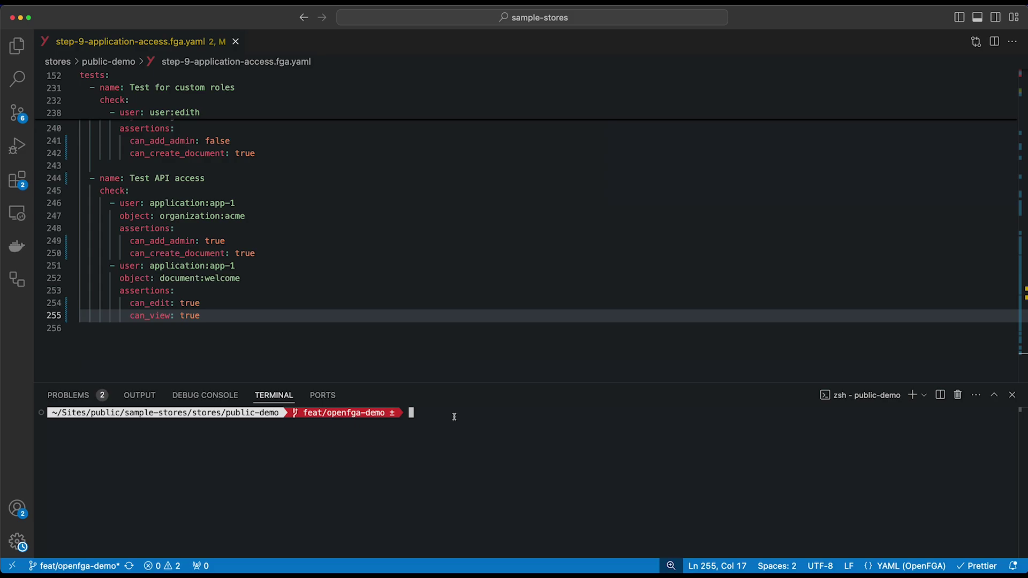
{"action": "type", "text": "fga model test "}
{"action": "type", "text": "--test "}
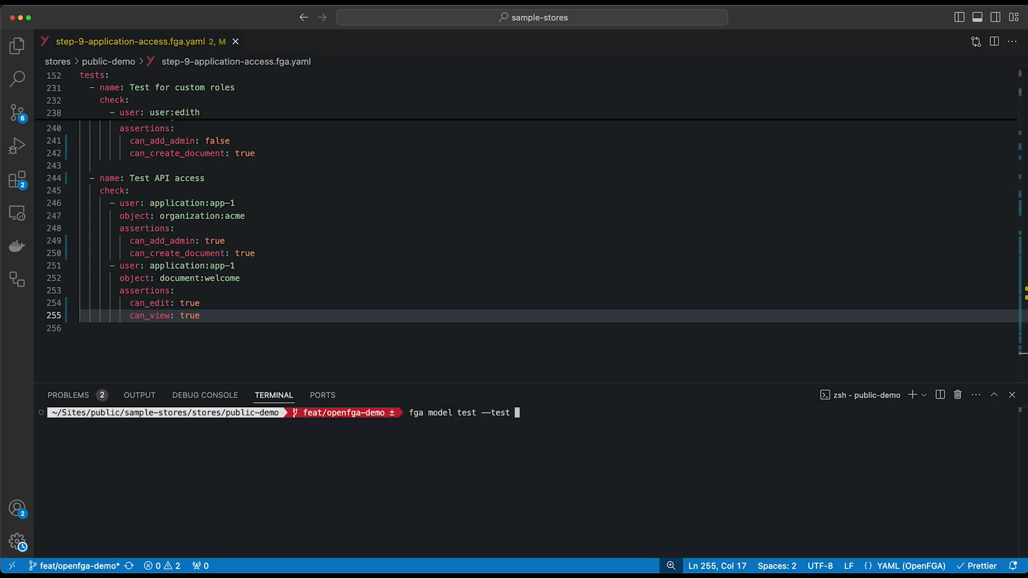
{"action": "type", "text": " step-"}
{"action": "key", "text": "Tab"}
{"action": "key", "text": "Return"}
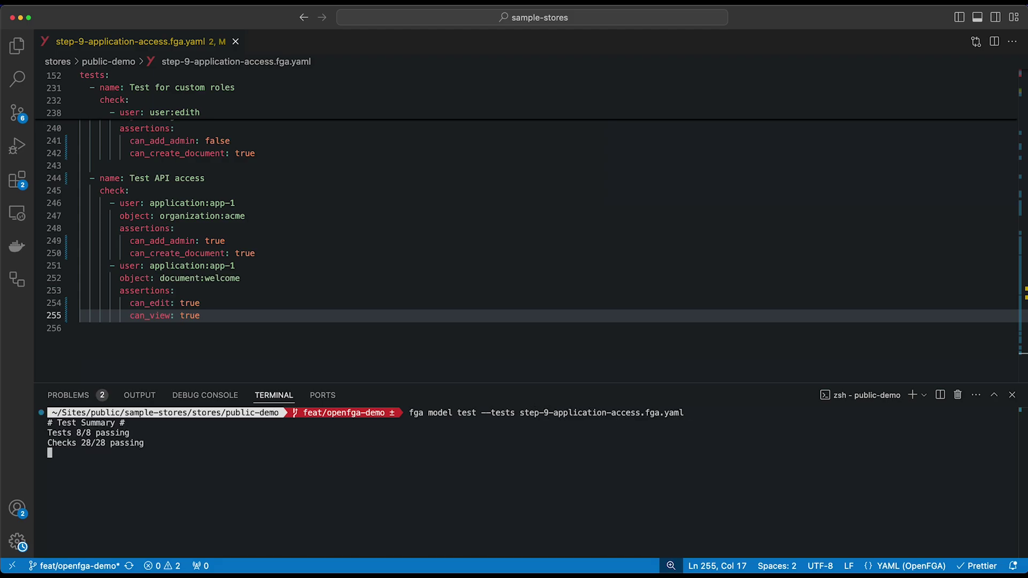